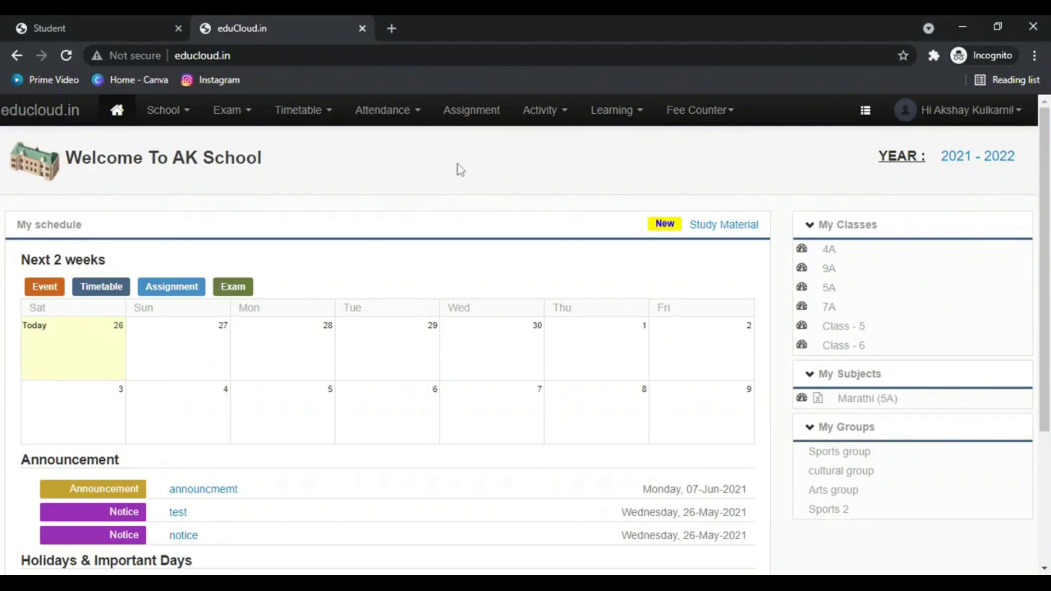
Open the Activity menu in the top navigation bar to reach the school activity sections
{"action": "left_click", "coordinate": [554, 122]}
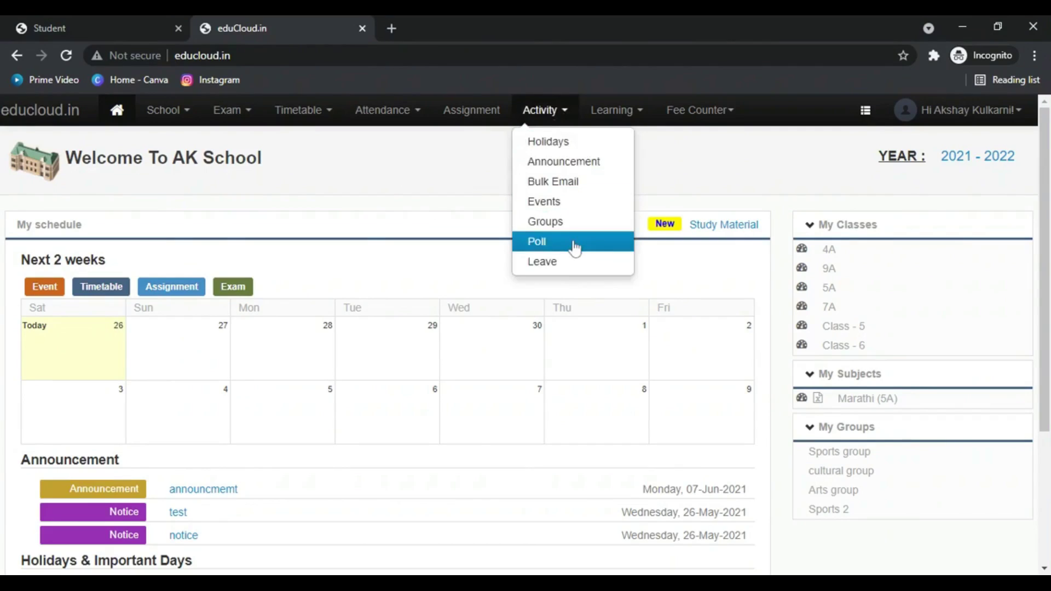
Go to the Poll dashboard listing the existing class 5A polls
{"action": "left_click", "coordinate": [574, 244]}
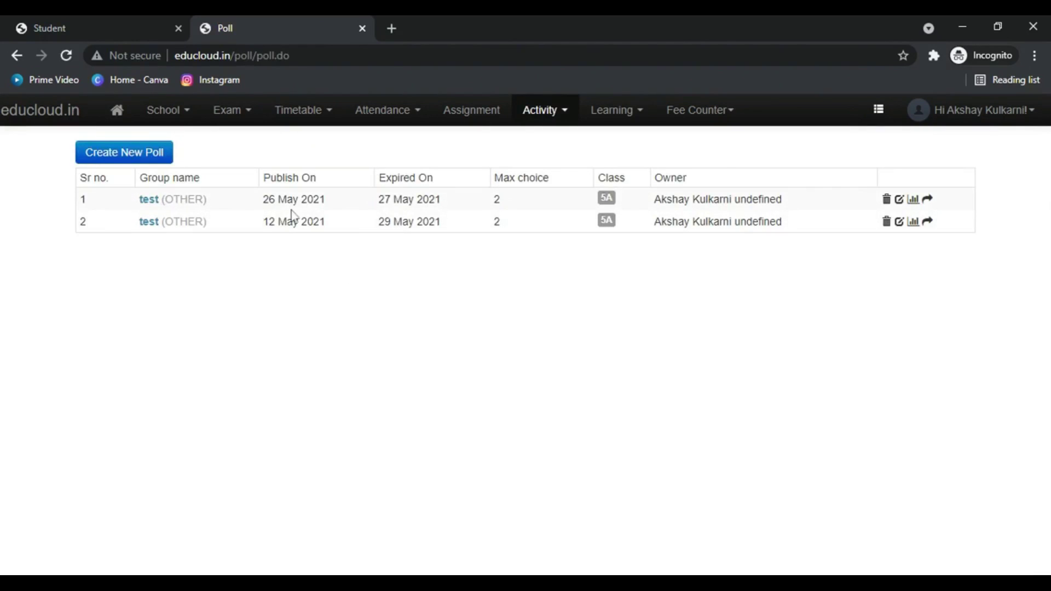
Start a new poll and title it 'Poll 21'
{"action": "left_click", "coordinate": [114, 159]}
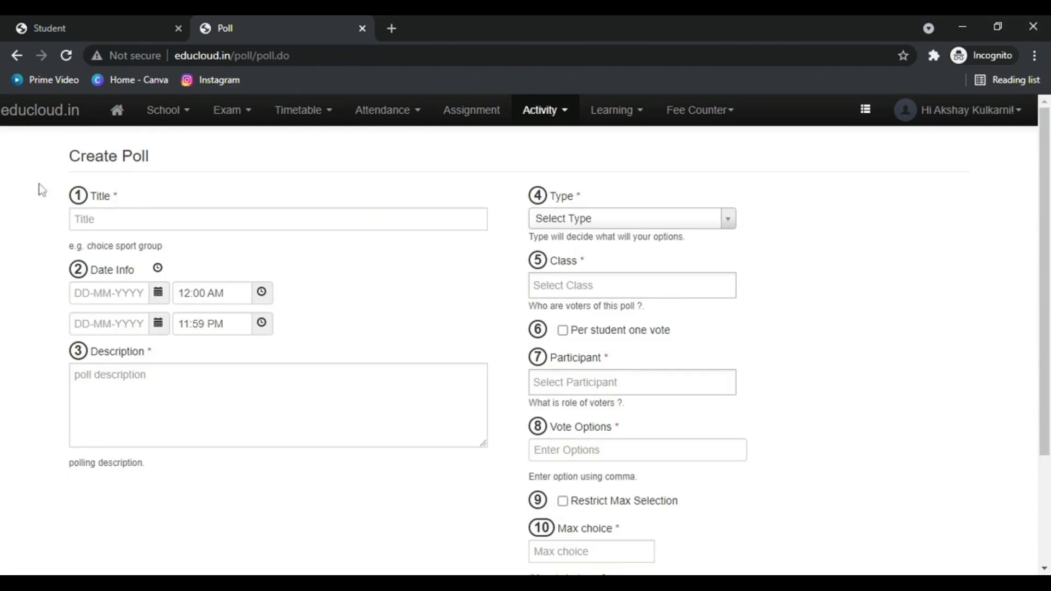
{"action": "left_click", "coordinate": [76, 219]}
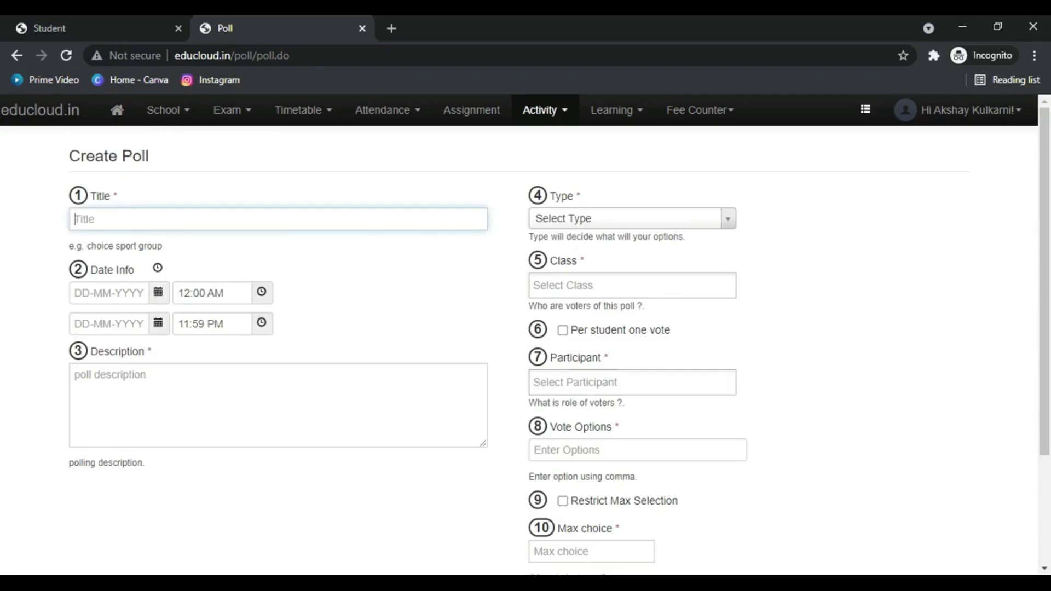
{"action": "type", "text": "Poll 21"}
{"action": "left_click", "coordinate": [234, 253]}
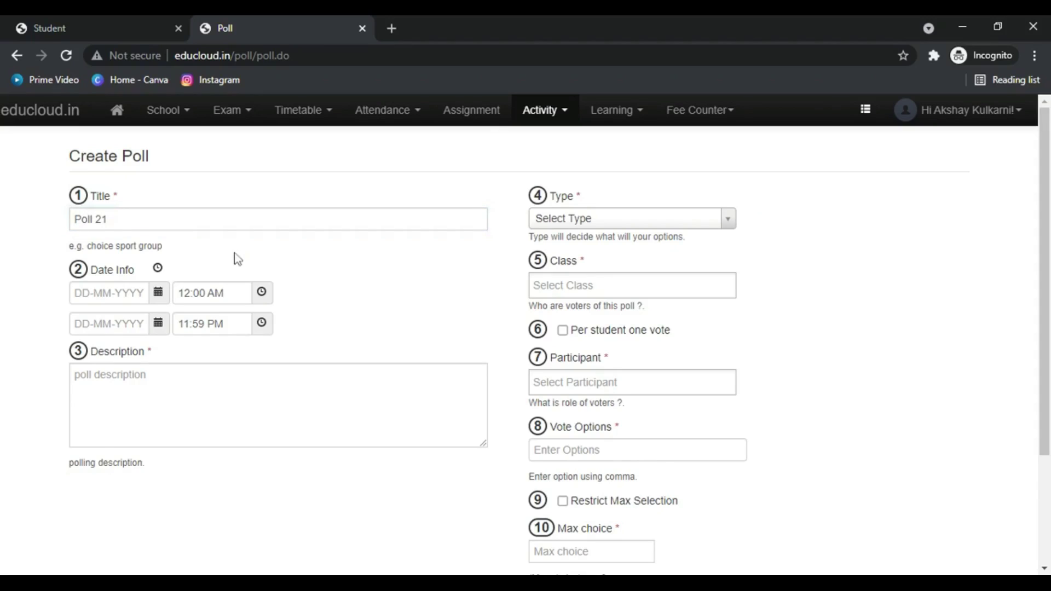
Set the poll dates from 26 June to 28 June 2021 and describe it as 'poll for class 5A'
{"action": "scroll", "coordinate": [234, 253], "scroll_direction": "down", "scroll_amount": 1}
{"action": "left_click", "coordinate": [157, 285]}
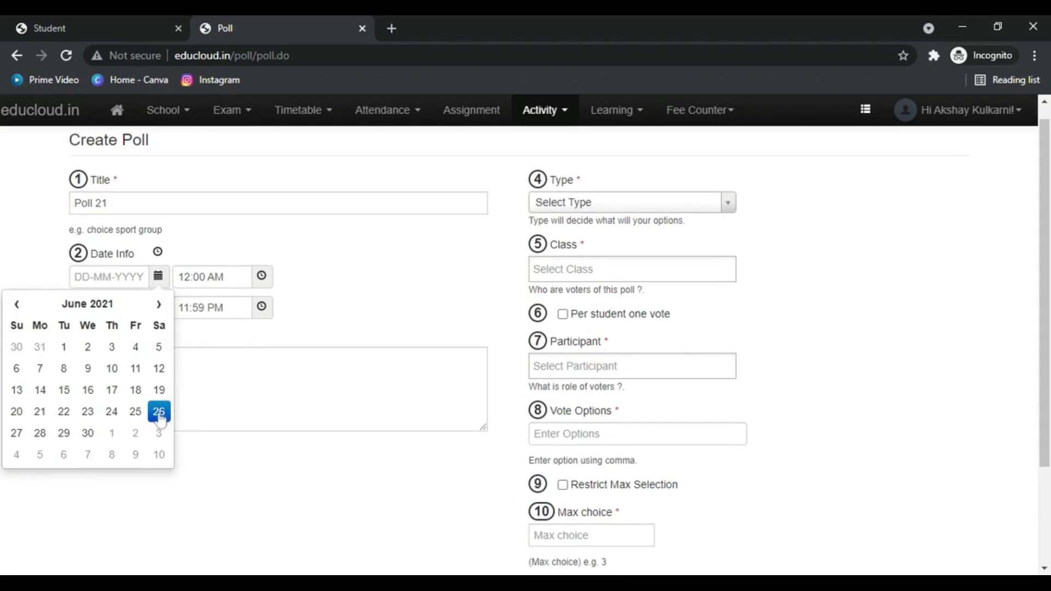
{"action": "left_click", "coordinate": [159, 414]}
{"action": "left_click", "coordinate": [158, 307]}
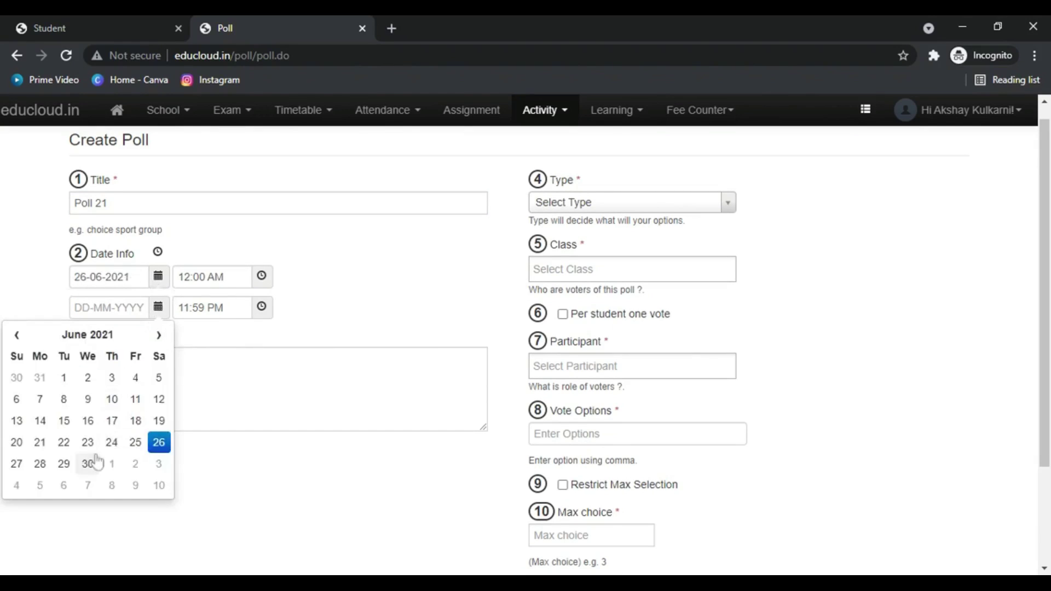
{"action": "left_click", "coordinate": [40, 464]}
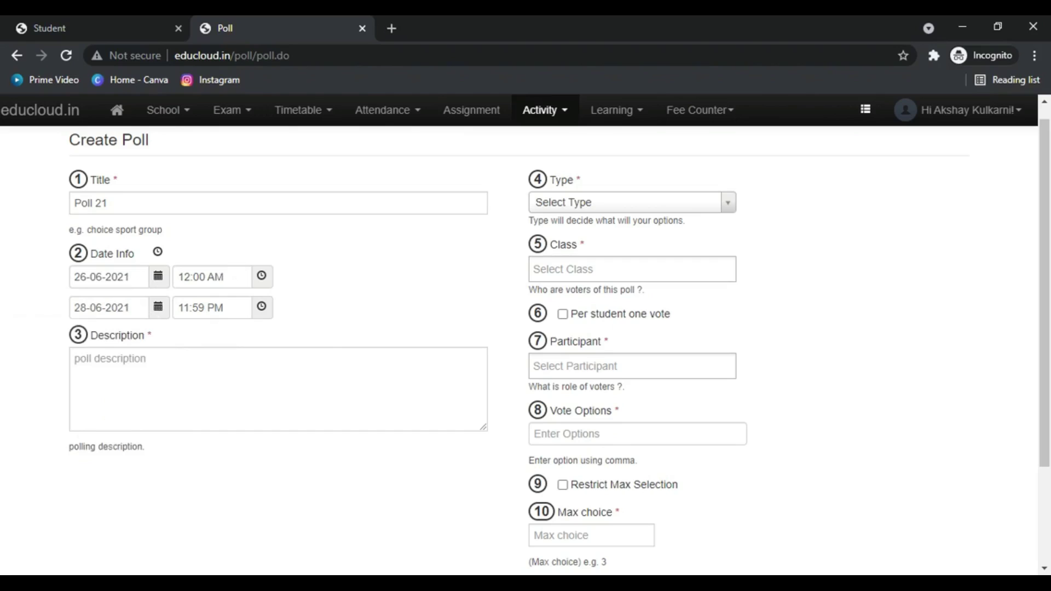
{"action": "type", "text": "poll "}
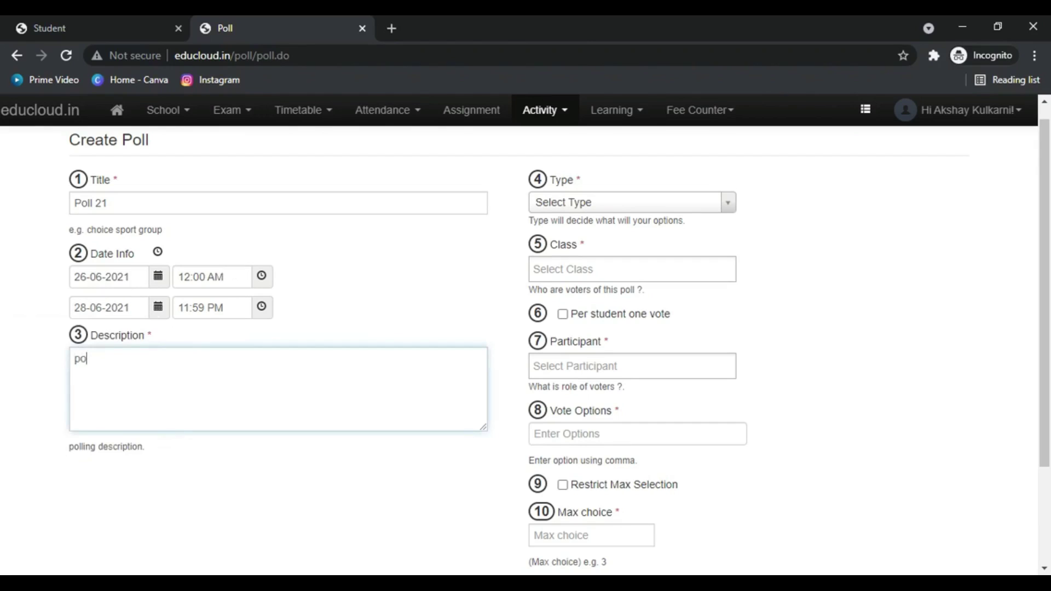
{"action": "type", "text": "for class 5A"}
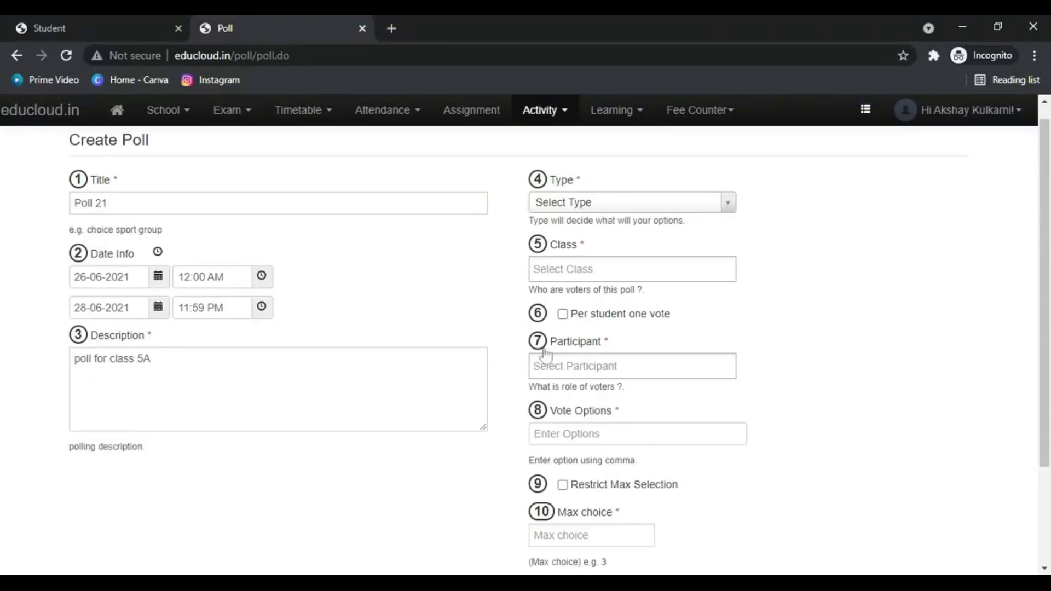
Set poll type OTHER, class 5A as voters, with one vote per student
{"action": "left_click", "coordinate": [661, 210]}
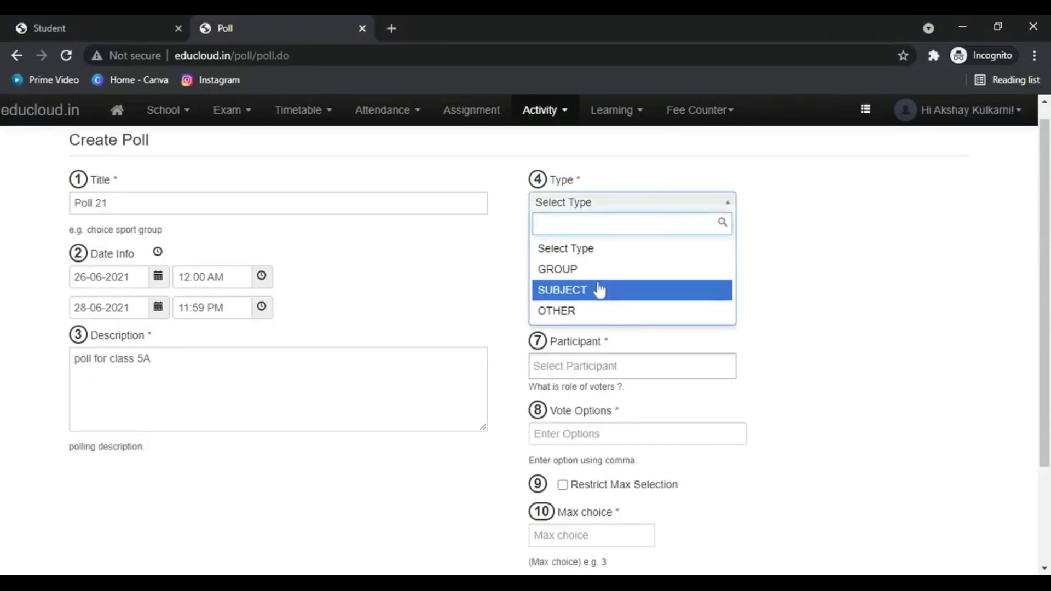
{"action": "left_click", "coordinate": [593, 313]}
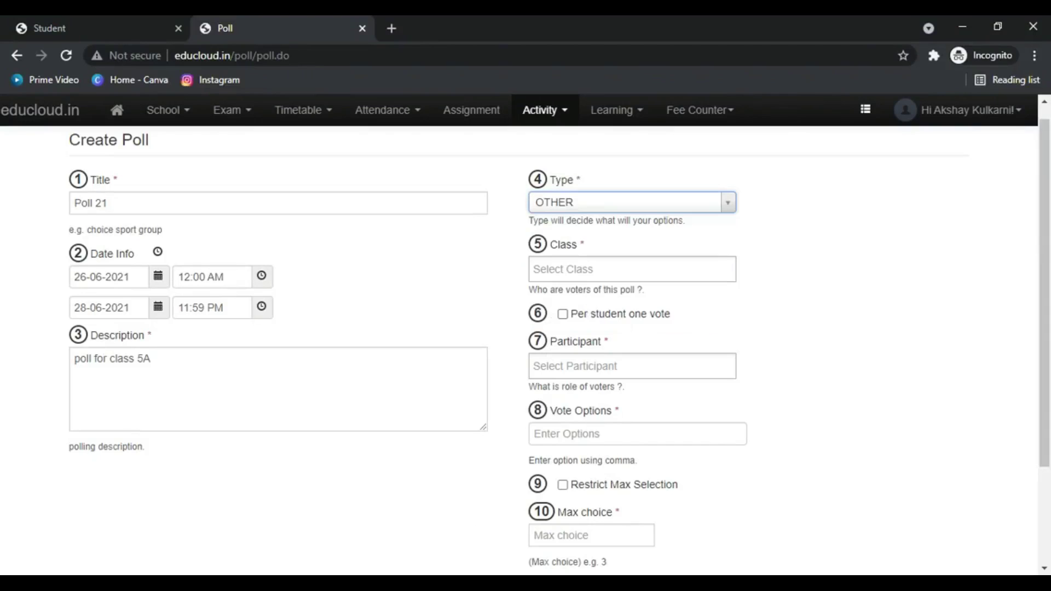
{"action": "left_click", "coordinate": [603, 269]}
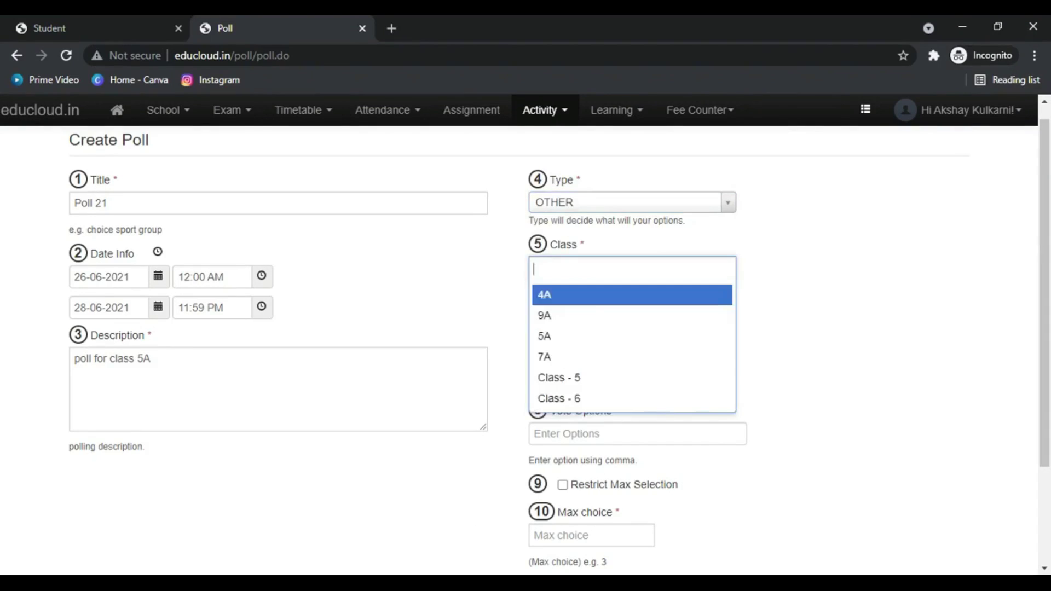
{"action": "left_click", "coordinate": [584, 339]}
{"action": "key", "text": "Tab"}
{"action": "key", "text": "space"}
{"action": "scroll", "coordinate": [750, 330], "scroll_direction": "down", "scroll_amount": 1}
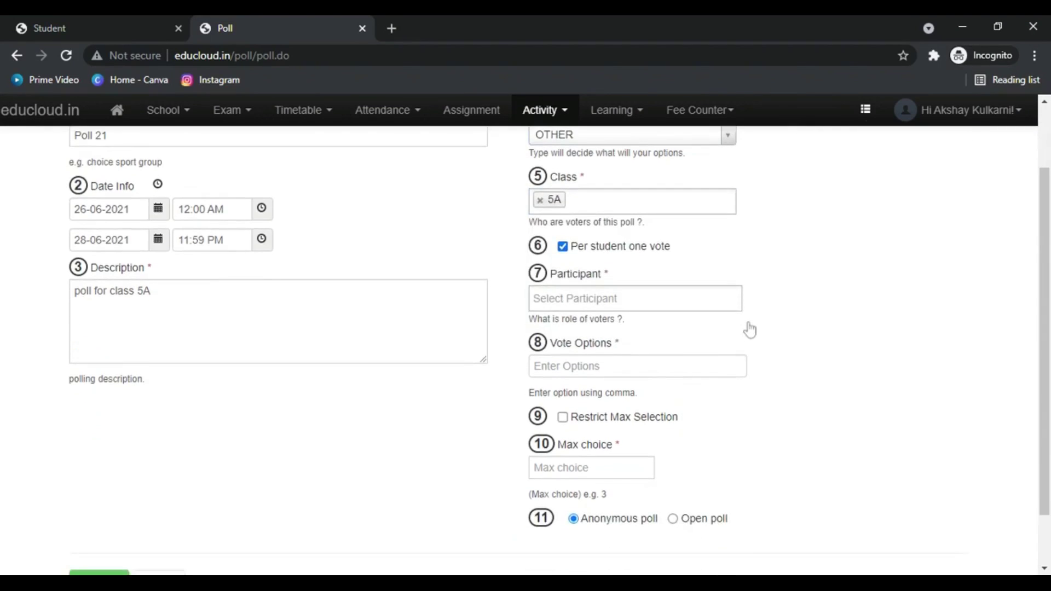
{"action": "left_click", "coordinate": [564, 247]}
{"action": "scroll", "coordinate": [651, 257], "scroll_direction": "up", "scroll_amount": 1}
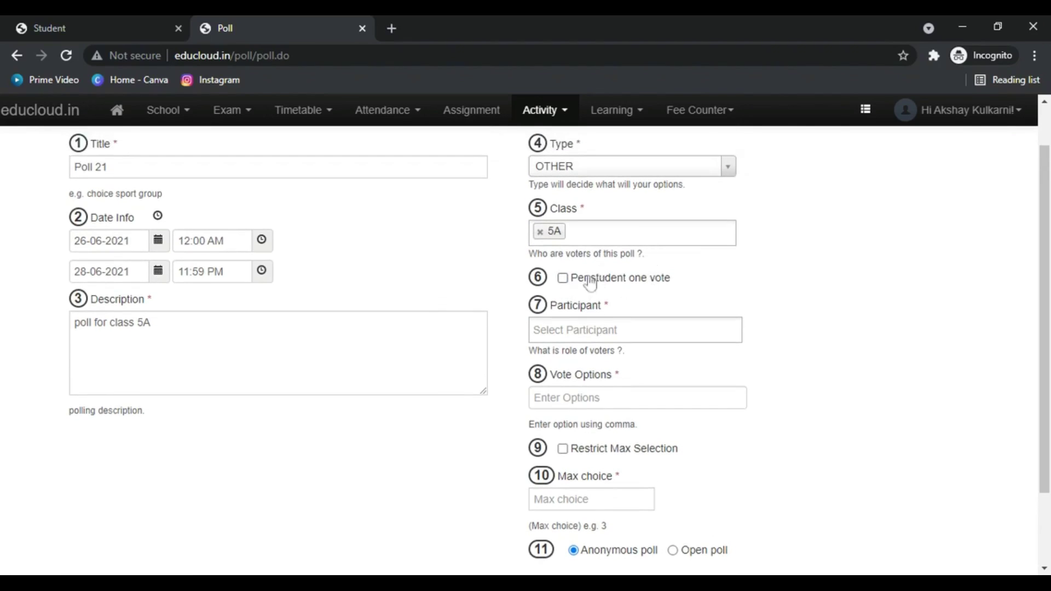
{"action": "left_click", "coordinate": [562, 278]}
Make STUDENT the only participant role, removing the briefly added PARENT
{"action": "left_click", "coordinate": [579, 328]}
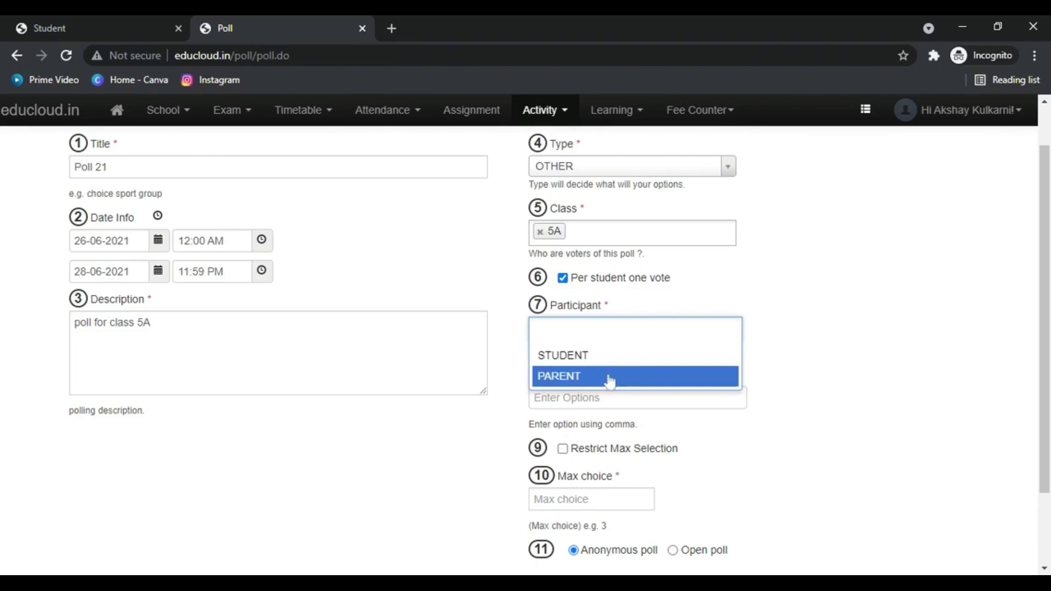
{"action": "left_click", "coordinate": [619, 356]}
{"action": "scroll", "coordinate": [791, 329], "scroll_direction": "down", "scroll_amount": 1}
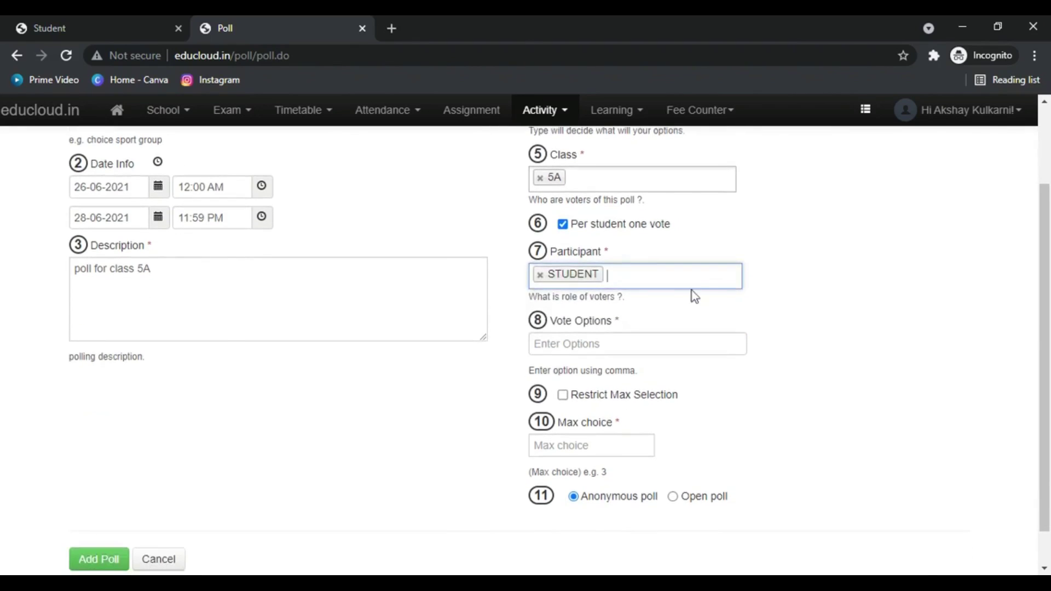
{"action": "left_click", "coordinate": [693, 280]}
{"action": "left_click", "coordinate": [665, 305]}
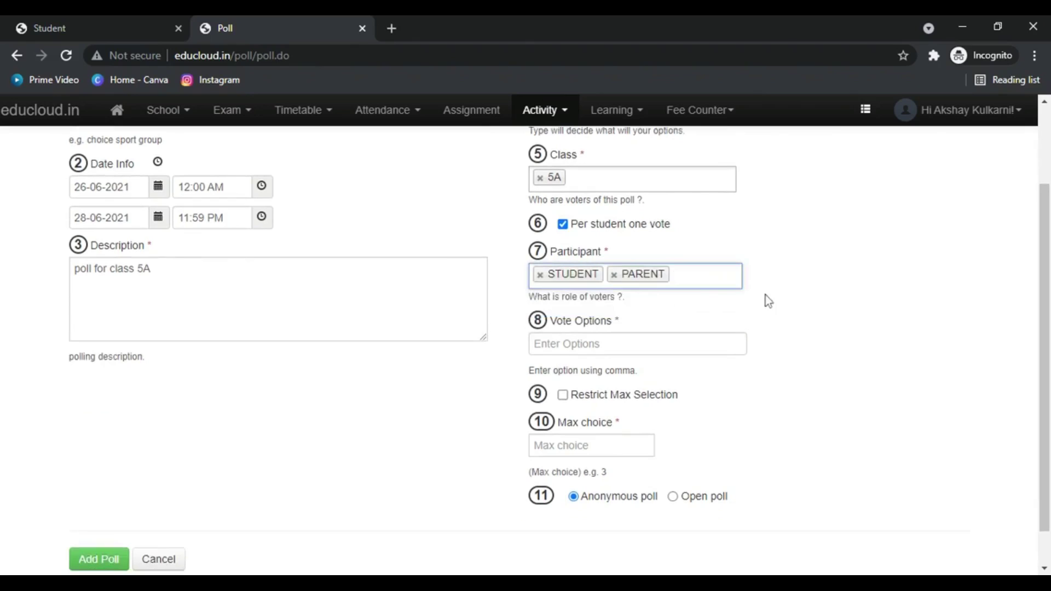
{"action": "left_click", "coordinate": [614, 274]}
{"action": "scroll", "coordinate": [683, 314], "scroll_direction": "down", "scroll_amount": 1}
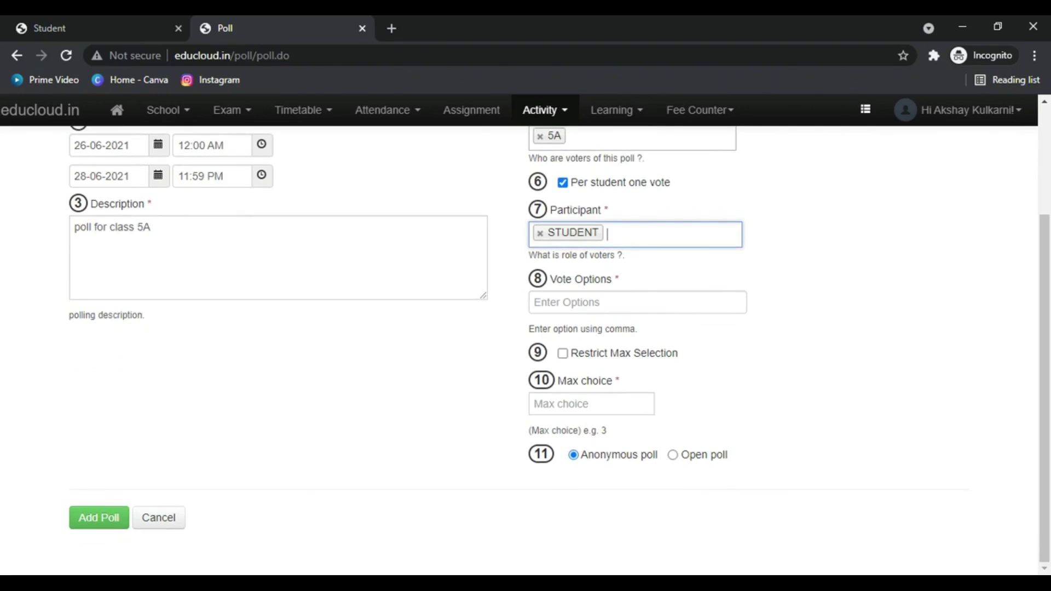
Enter the vote options 'ok, not ok, dont know'
{"action": "left_click", "coordinate": [603, 303]}
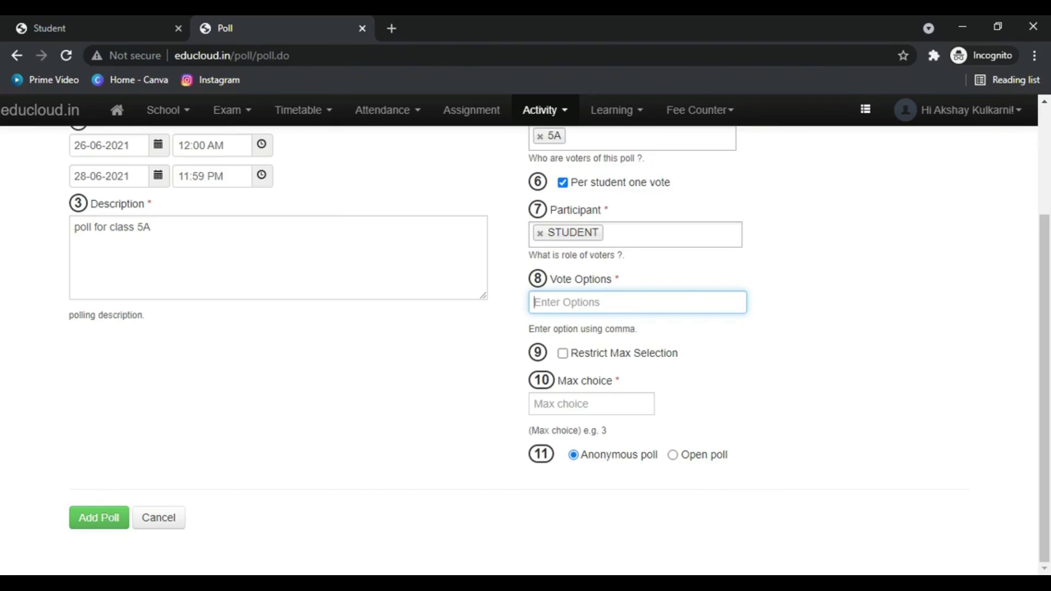
{"action": "type", "text": "pol"}
{"action": "key", "text": "BackSpace"}
{"action": "key", "text": "BackSpace"}
{"action": "key", "text": "BackSpace"}
{"action": "type", "text": "OK, No,"}
{"action": "key", "text": "ctrl+a"}
{"action": "key", "text": "BackSpace"}
{"action": "type", "text": "ok, not ok, dont know"}
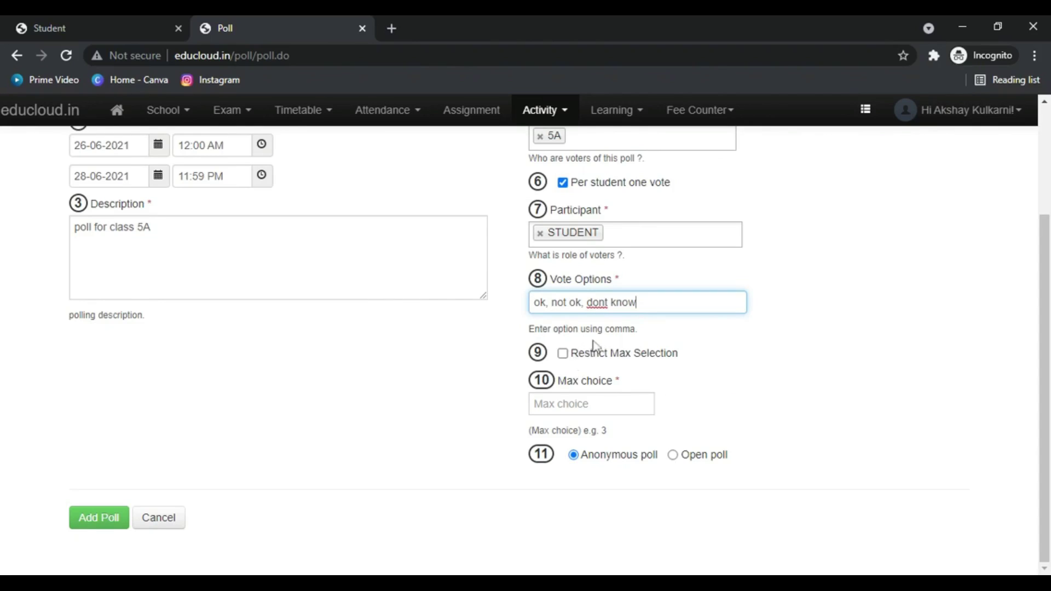
Append ', exam opinion in Covid' to the description and set max choice to 1
{"action": "left_click", "coordinate": [384, 274]}
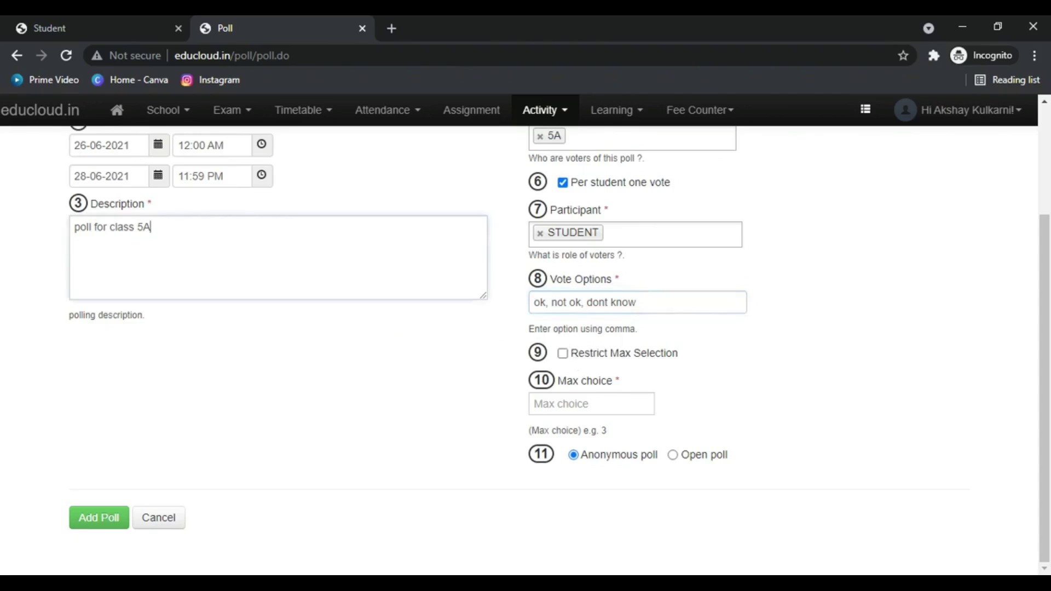
{"action": "type", "text": ", exam op"}
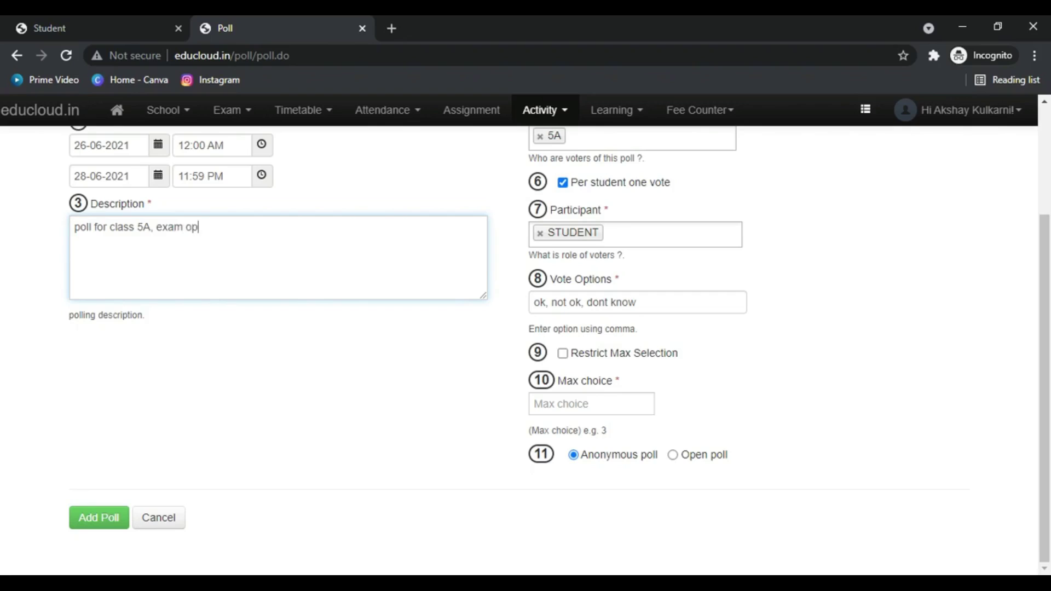
{"action": "type", "text": "inion in Covid"}
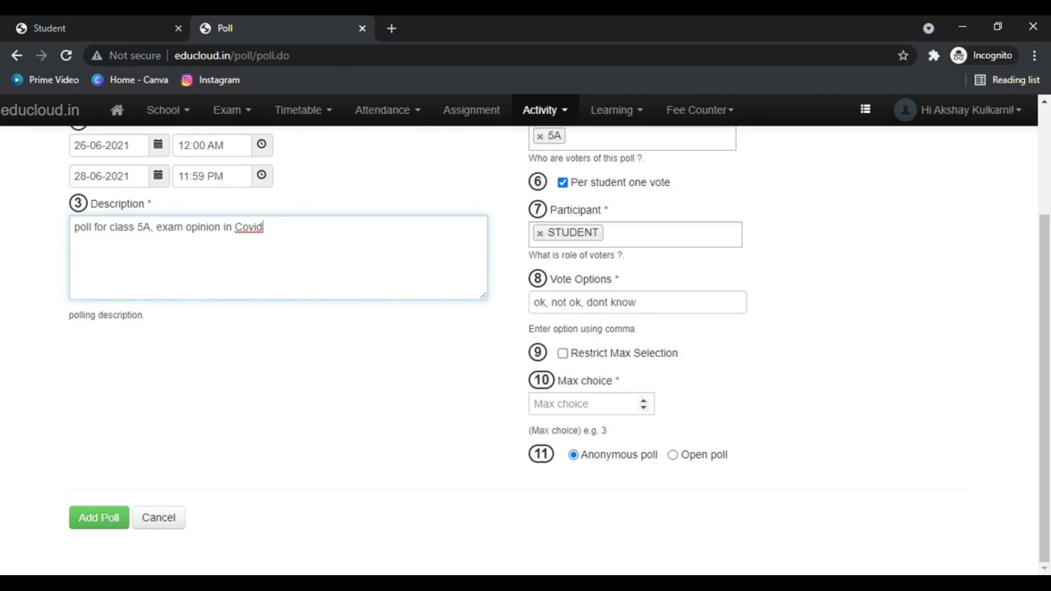
{"action": "left_click", "coordinate": [586, 404]}
{"action": "type", "text": "1"}
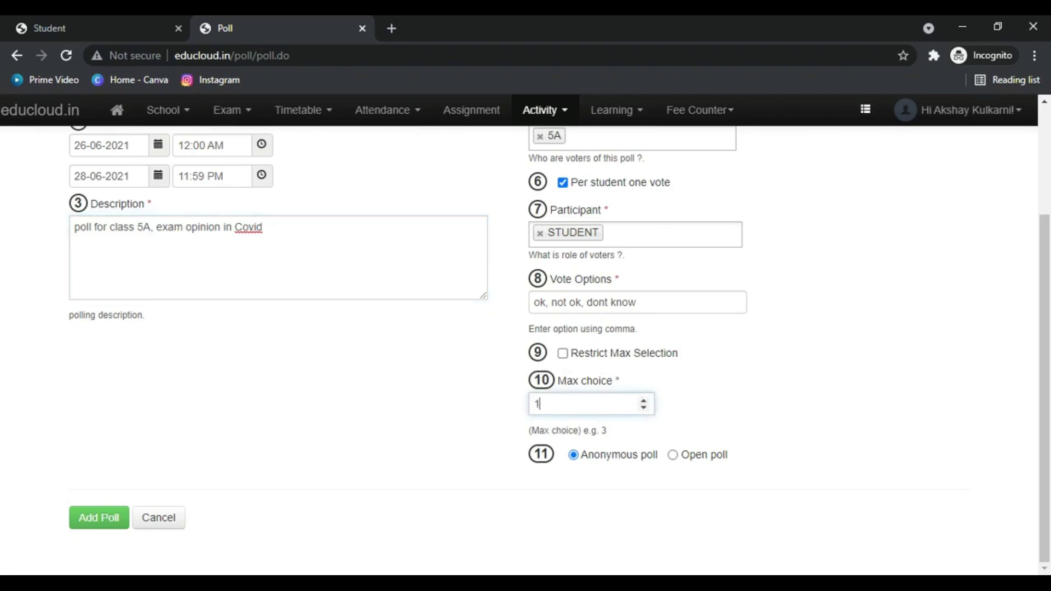
{"action": "left_click", "coordinate": [715, 408]}
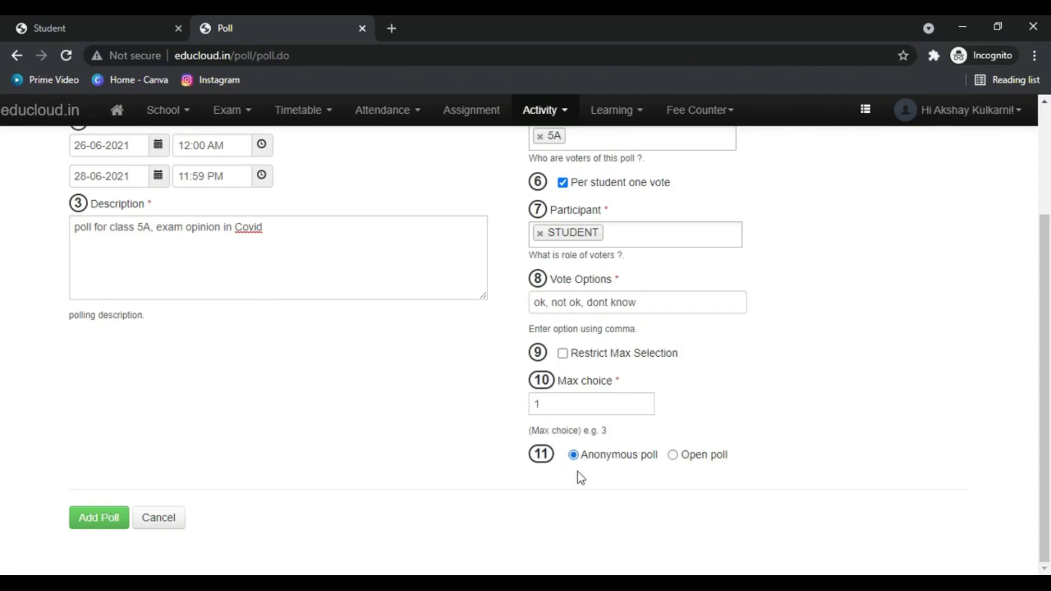
Save Poll 21 with Add Poll and dismiss the 'Poll is successfully saved' message
{"action": "left_click", "coordinate": [99, 518]}
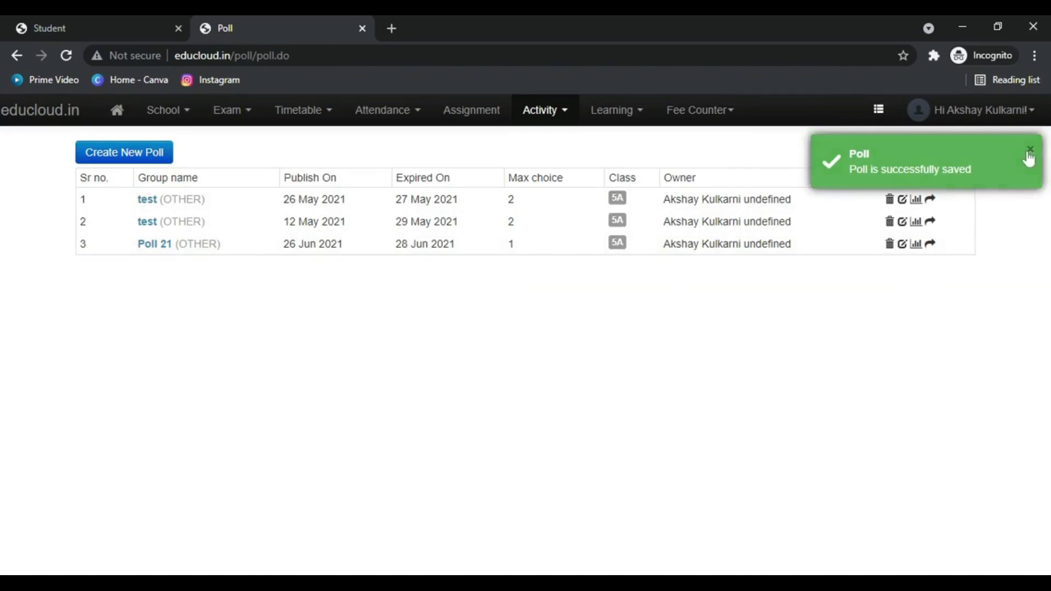
{"action": "left_click", "coordinate": [1028, 153]}
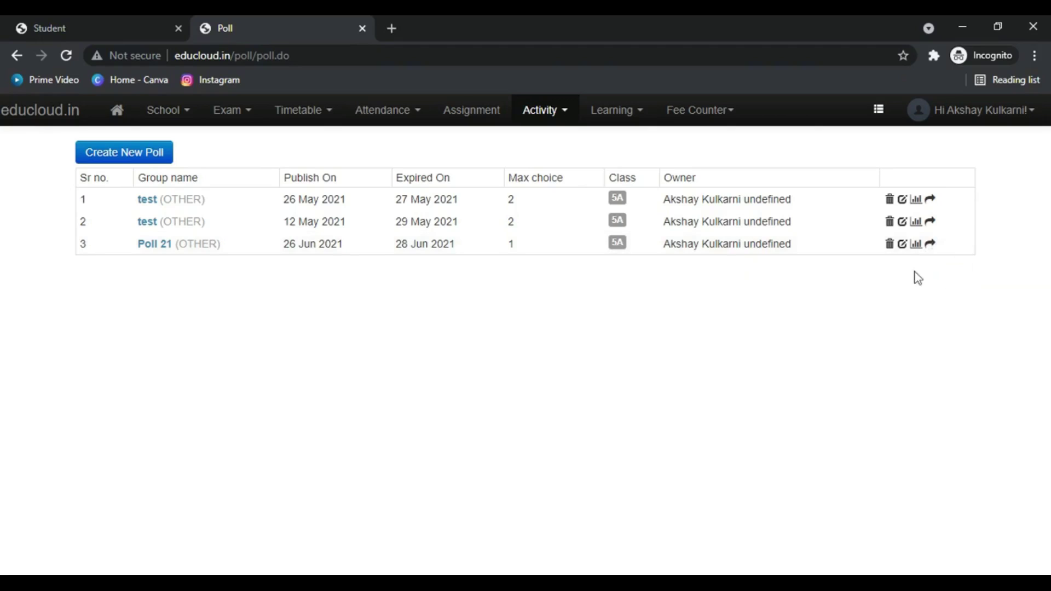
{"action": "left_click", "coordinate": [903, 245]}
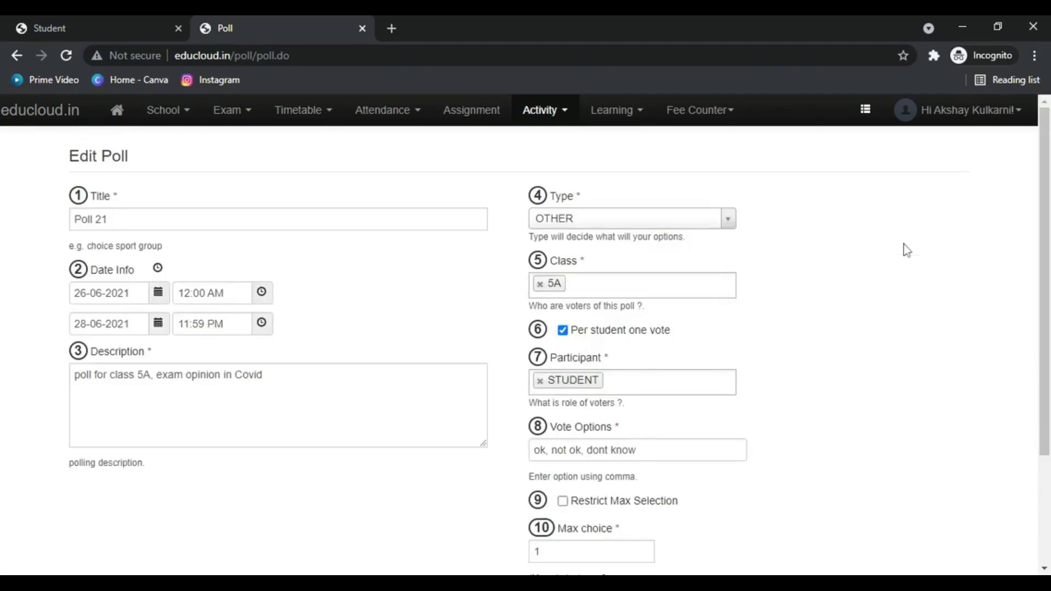
{"action": "scroll", "coordinate": [579, 514], "scroll_direction": "down", "scroll_amount": 3}
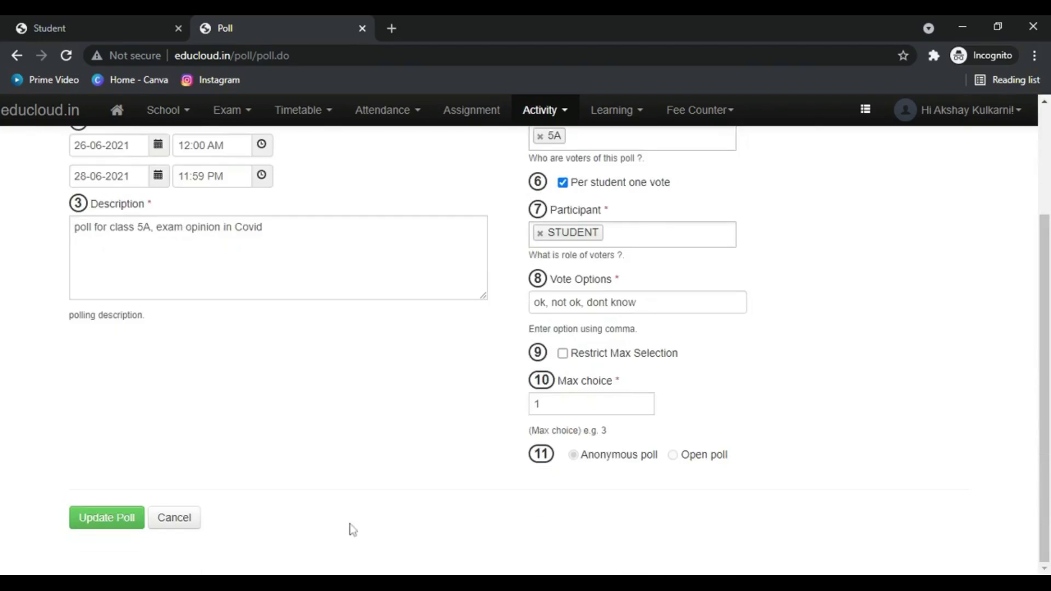
{"action": "left_click", "coordinate": [170, 527]}
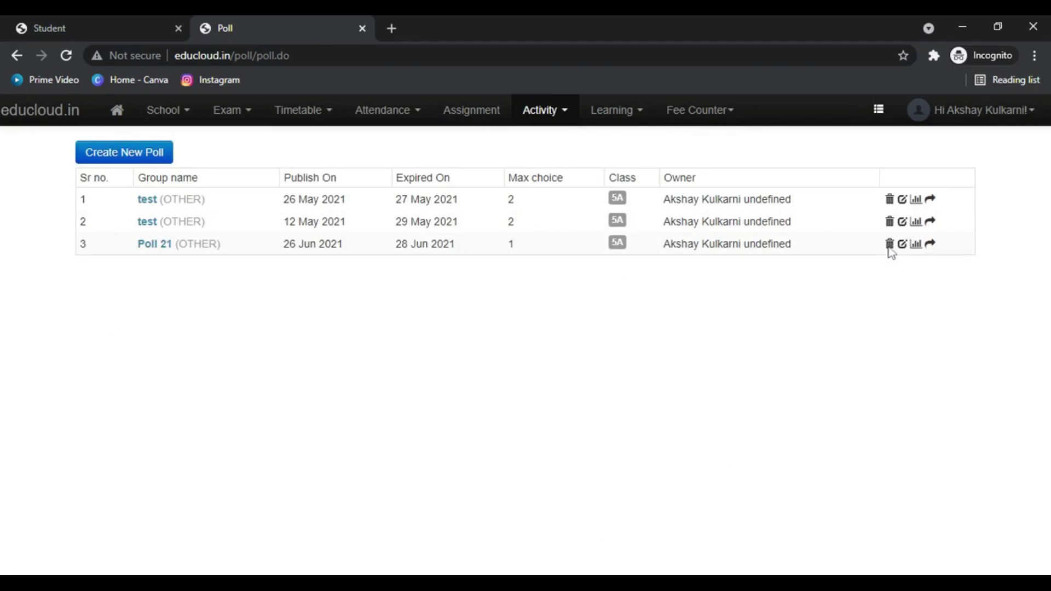
Send the Poll 21 notification to mobile devices from its row's share icon
{"action": "left_click", "coordinate": [930, 246]}
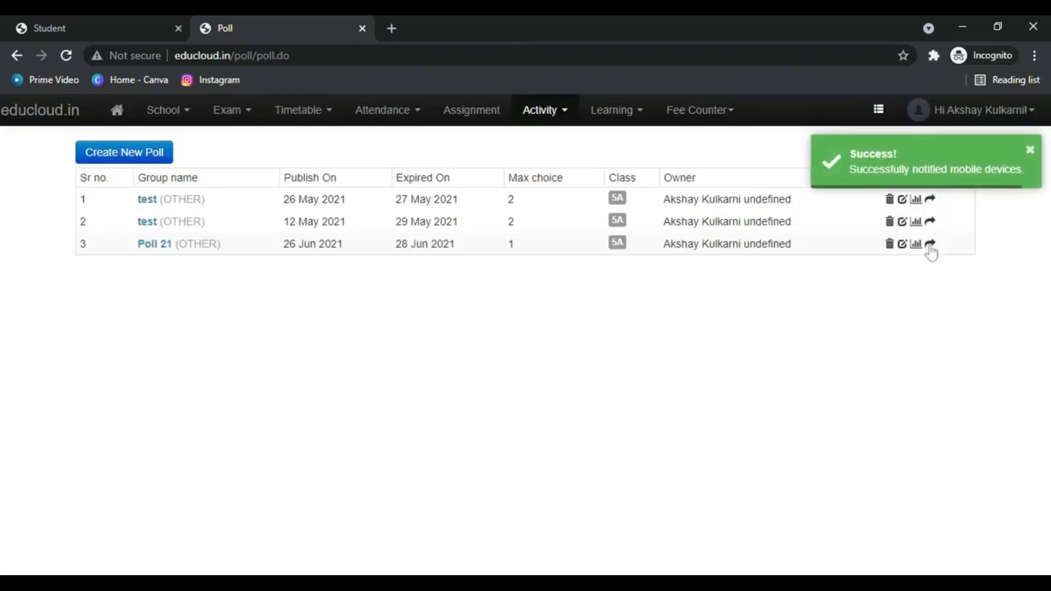